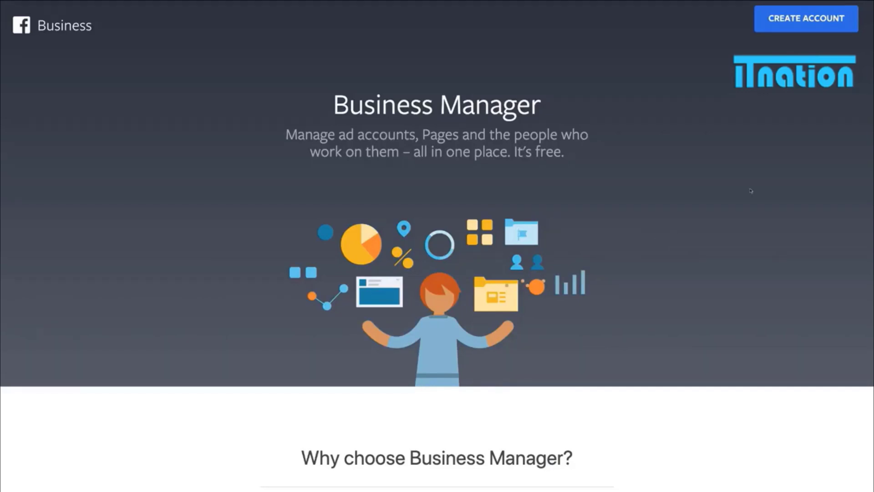
Create a Business Manager account named ITnation Business with the owner's name and business email, and confirm the email address from the Gmail message
left_click(799, 28)
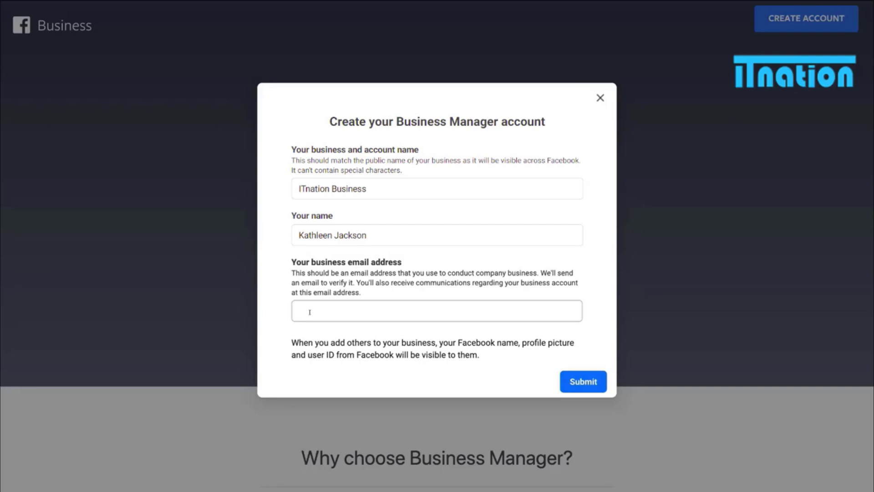
left_click(442, 304)
key("ctrl+v")
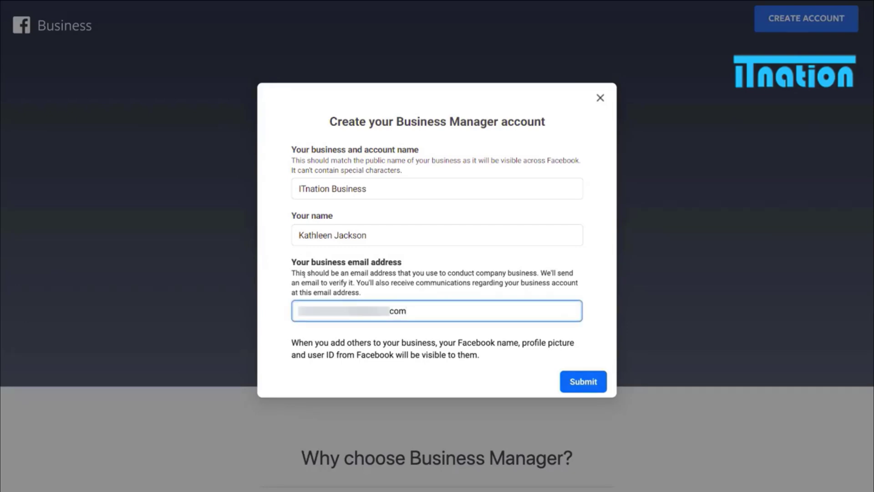
left_click(586, 383)
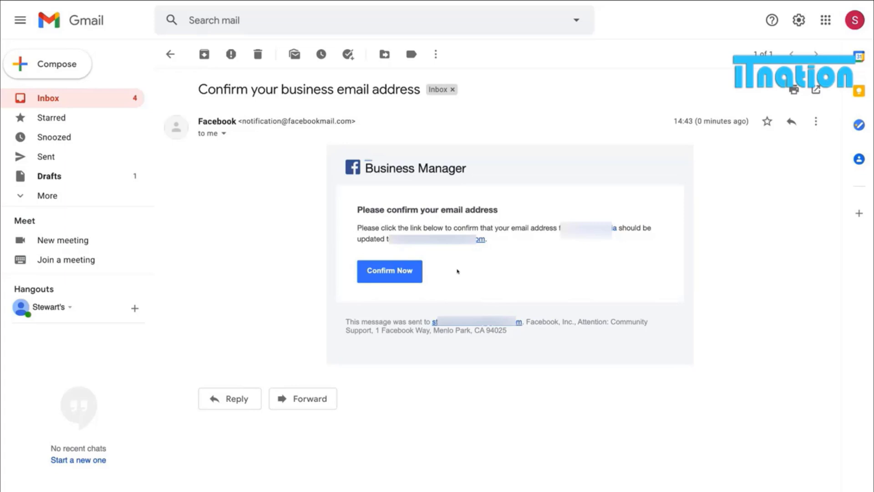
left_click(396, 276)
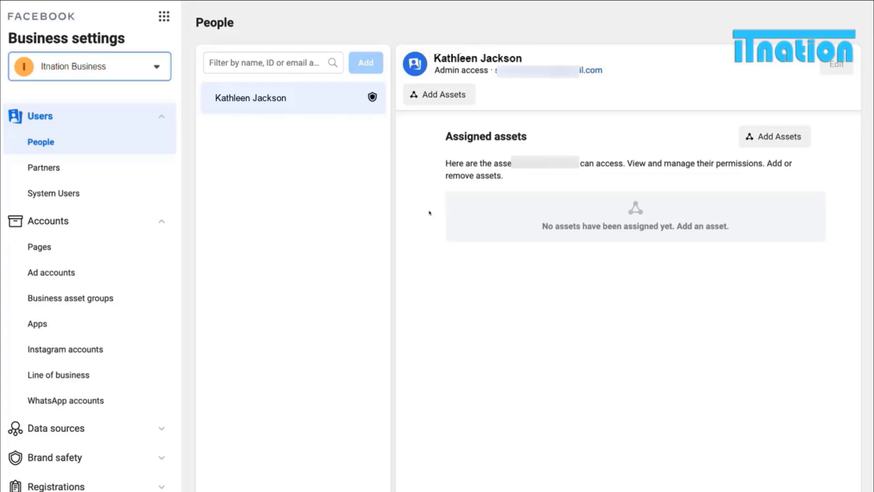
left_click(90, 66)
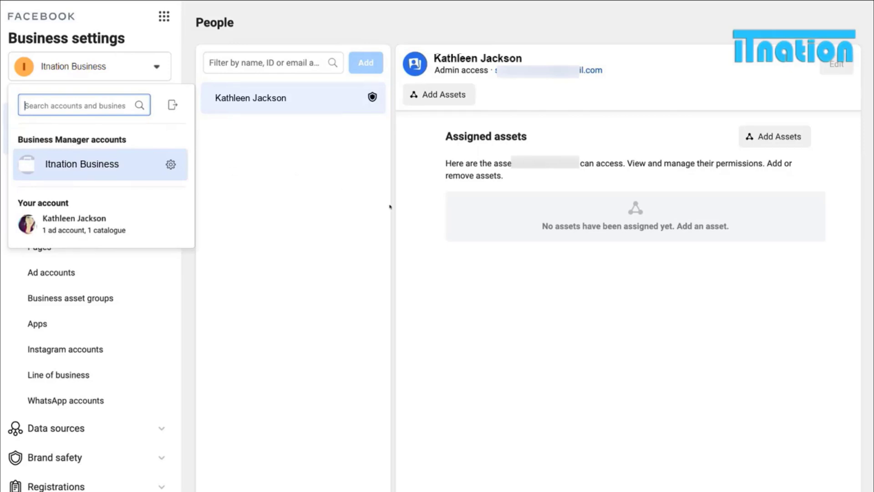
left_click(407, 213)
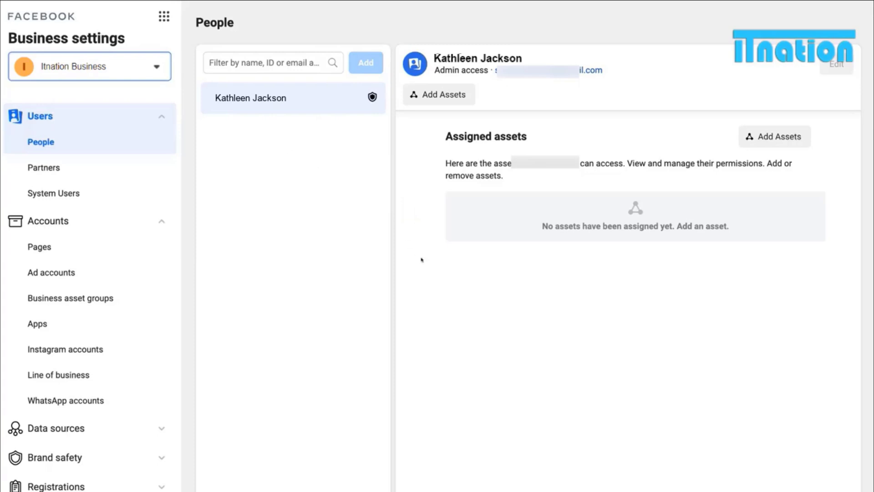
left_click(163, 18)
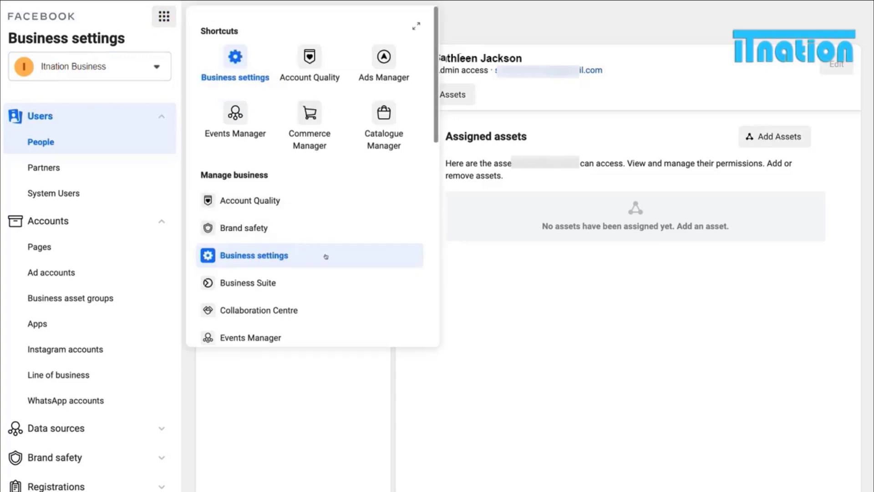
left_click(546, 305)
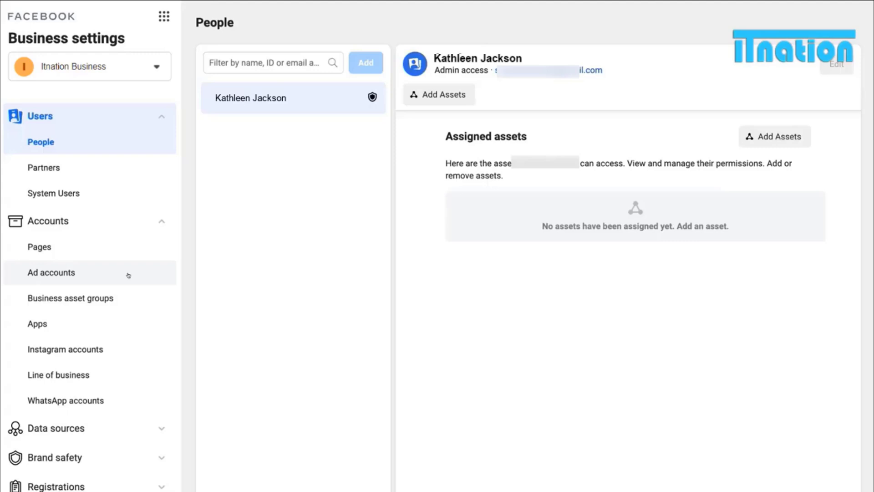
Add the existing Facebook Page itnation.info to the business's Pages
left_click(82, 249)
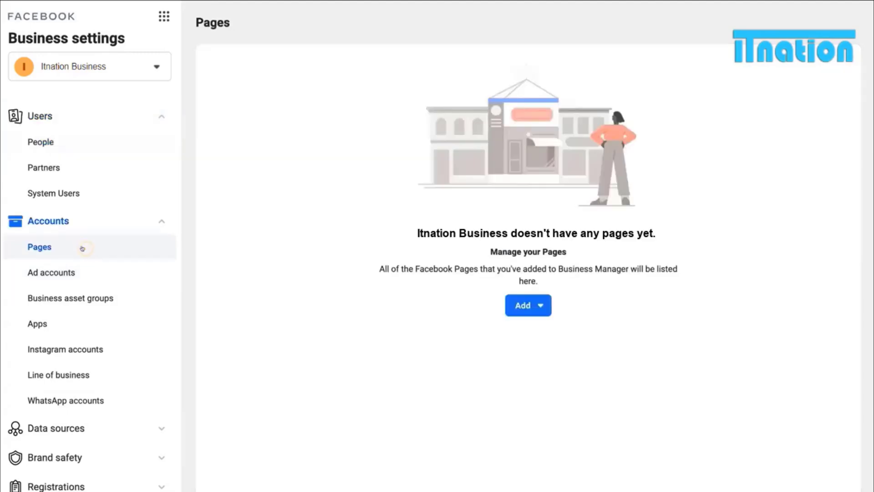
left_click(541, 305)
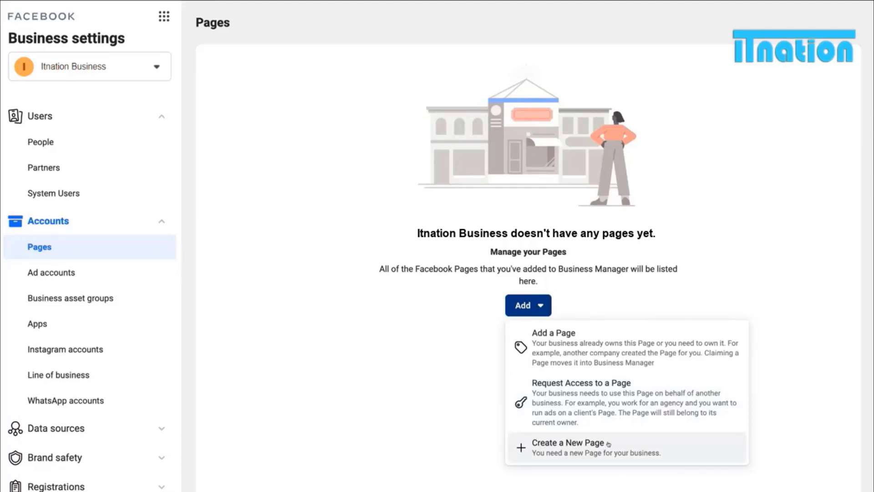
left_click(601, 351)
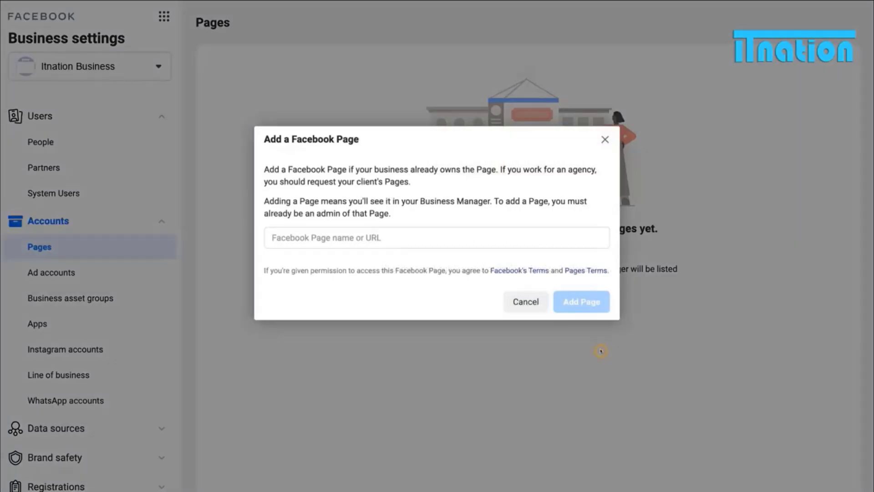
left_click(359, 237)
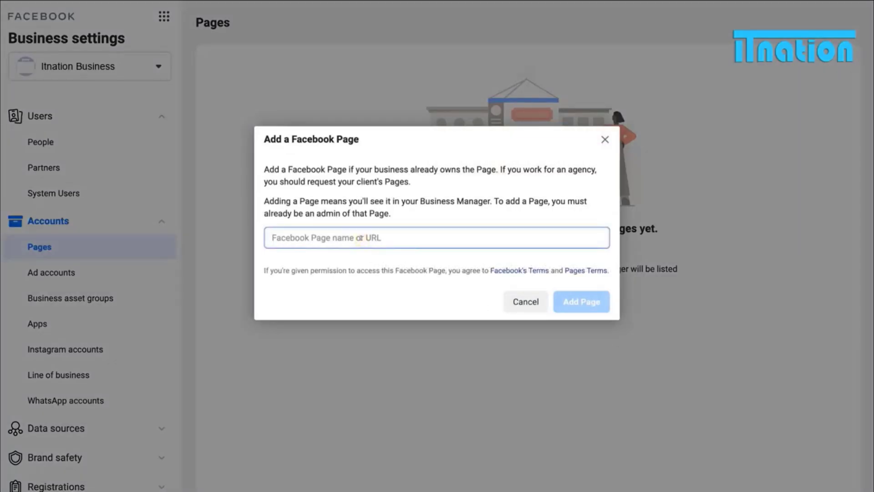
type("itnation.inf")
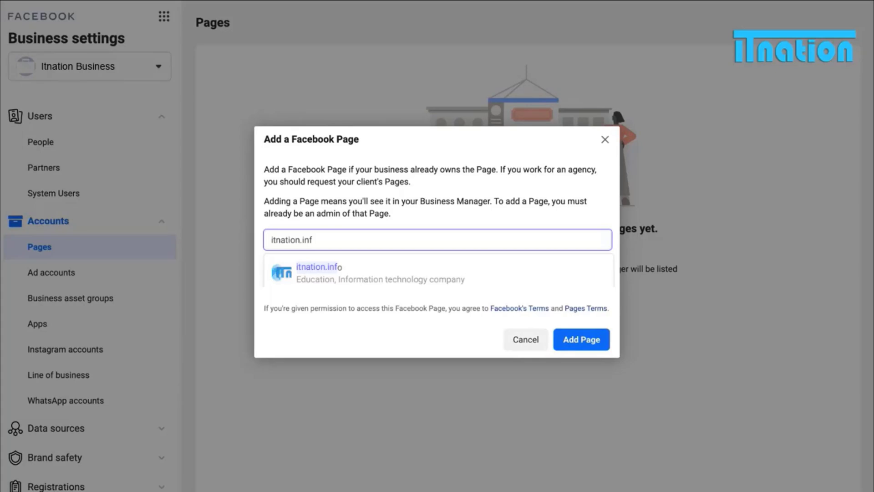
left_click(578, 347)
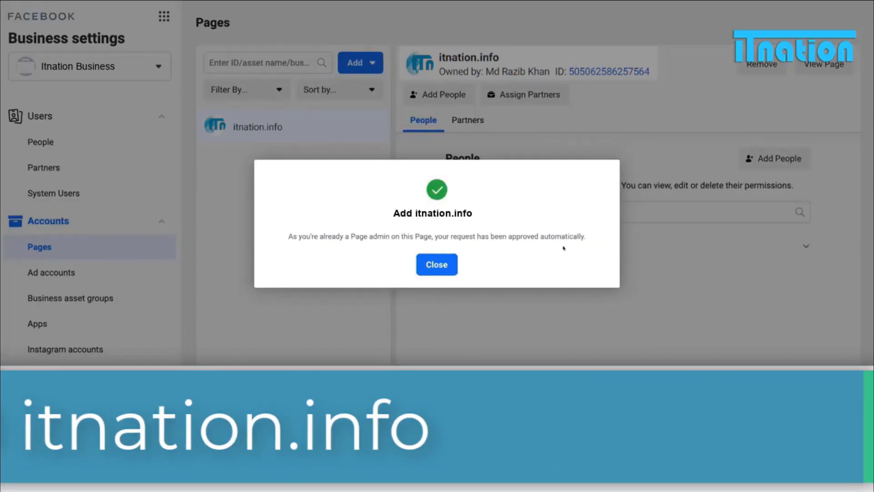
left_click(437, 263)
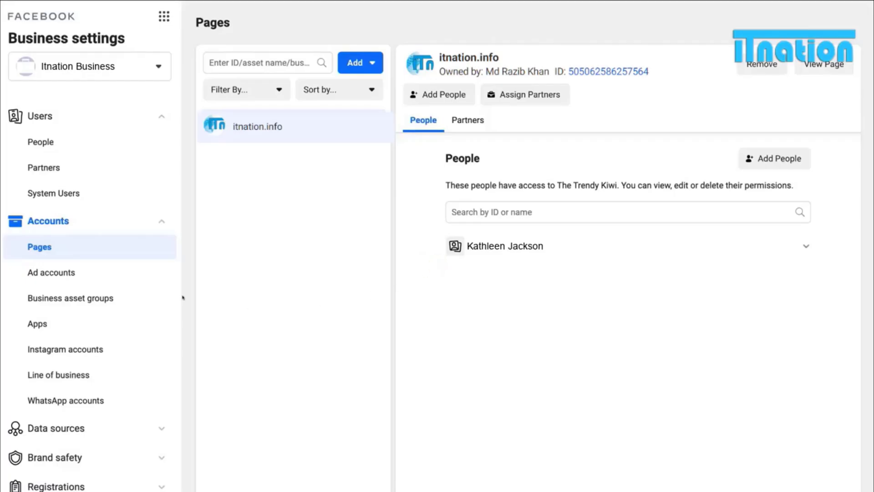
Create a new ad account named "ITnation Ad account" to be used for My business (Itnation Business)
left_click(114, 275)
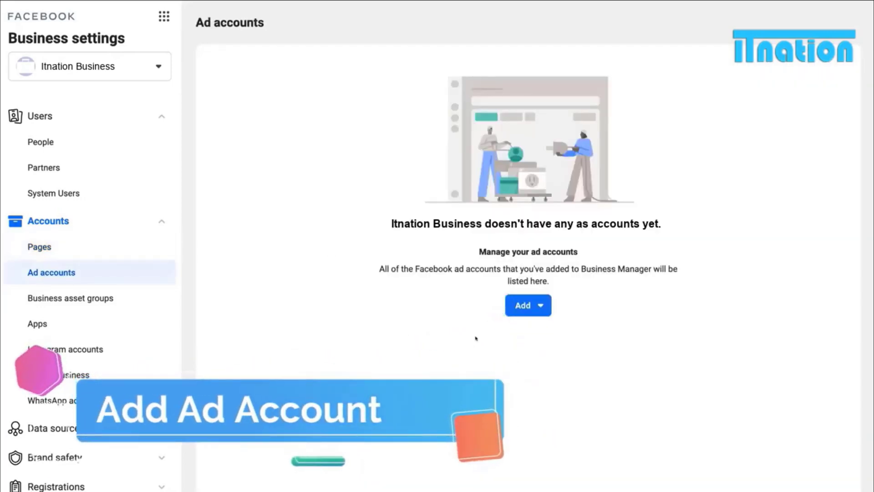
left_click(540, 308)
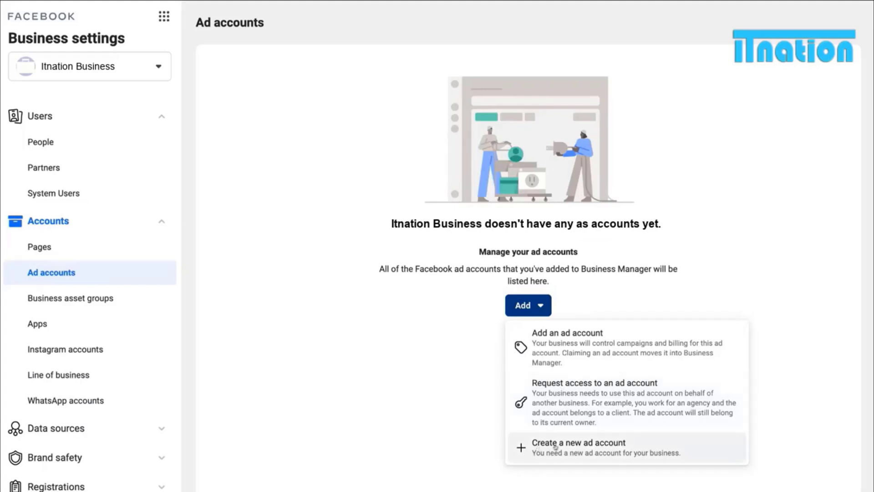
left_click(601, 446)
left_click(331, 300)
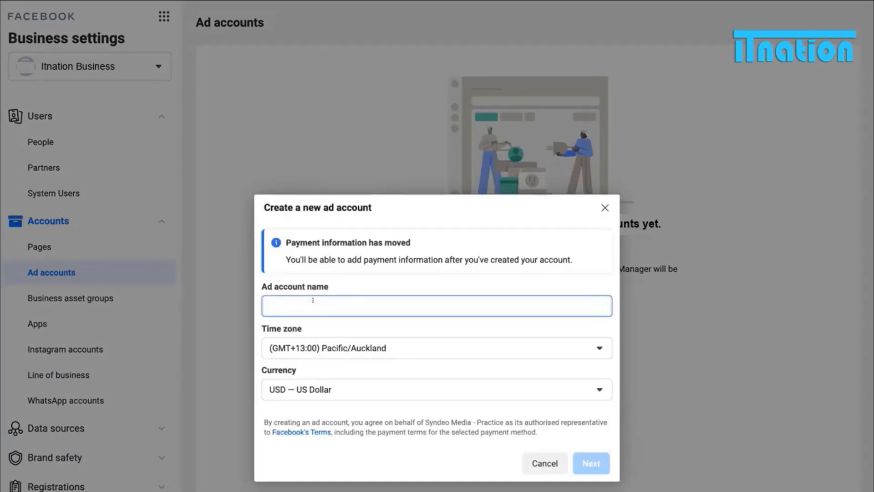
type("ITnation Ad account")
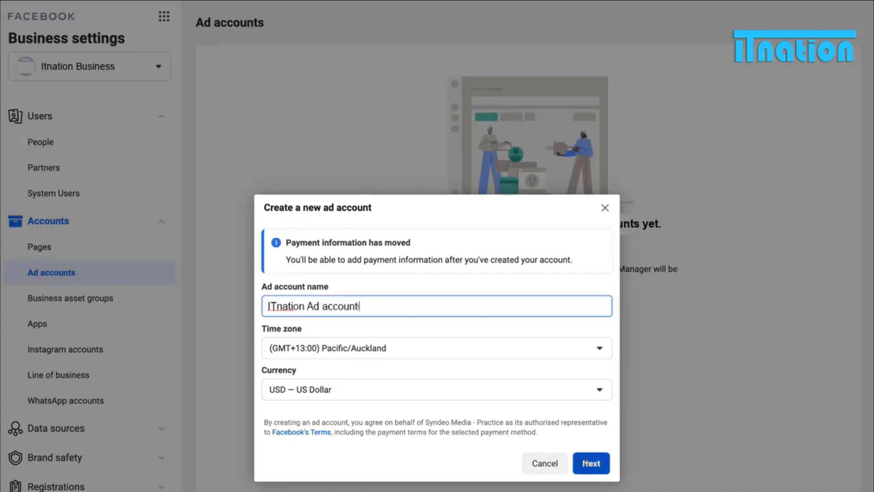
left_click(589, 462)
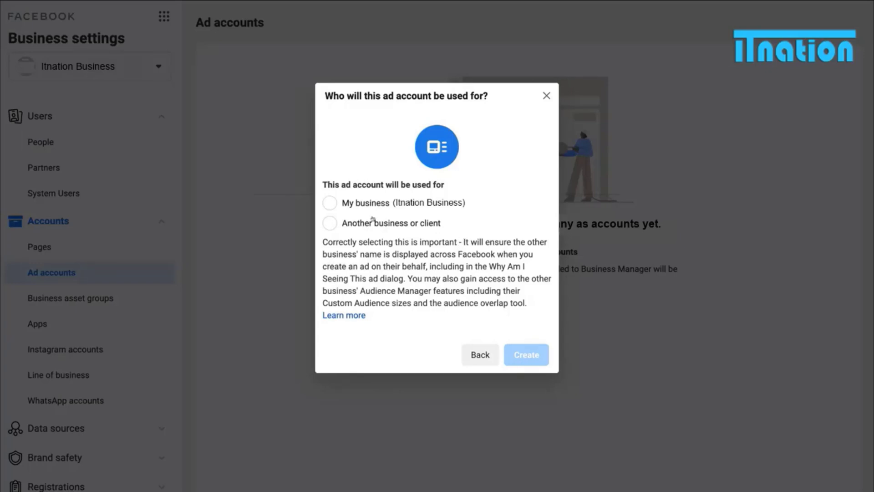
left_click(326, 203)
left_click(512, 348)
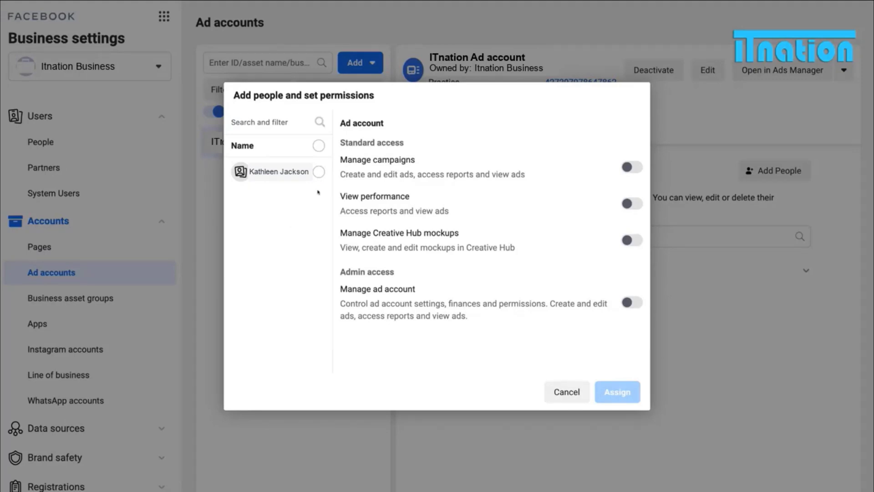
Assign the listed person to the new ad account with the Manage ad account admin permission
left_click(319, 172)
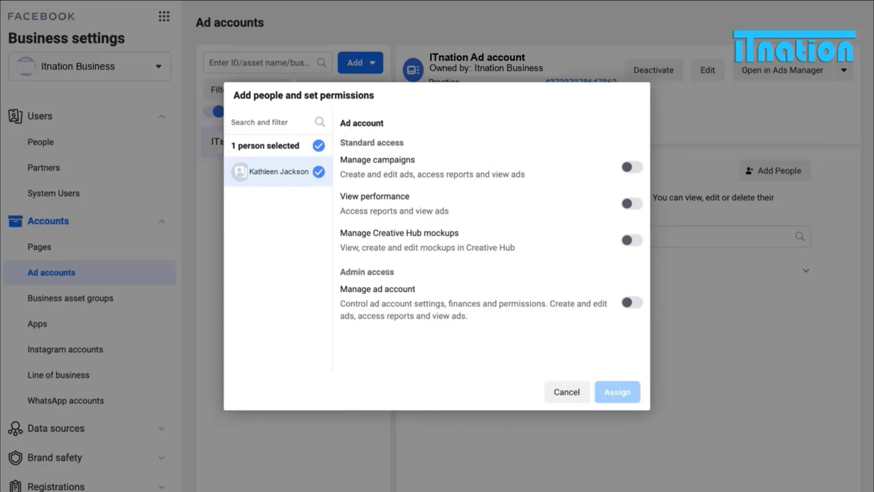
left_click(560, 291)
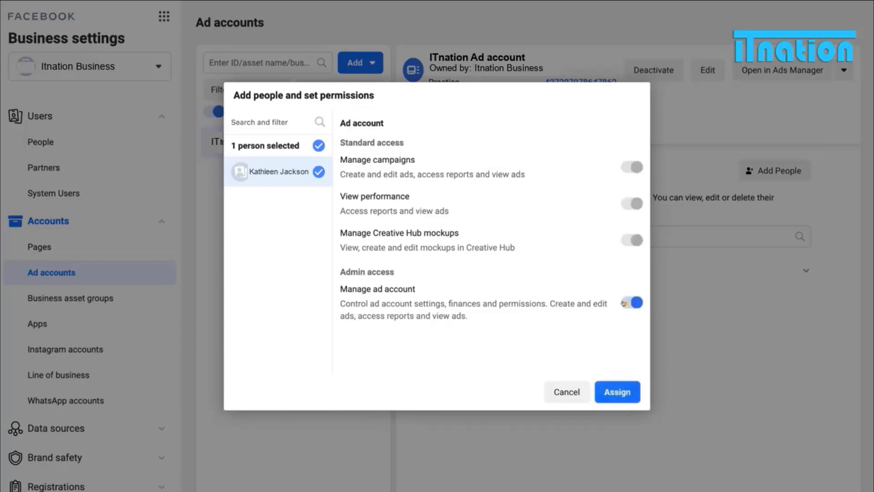
left_click(616, 386)
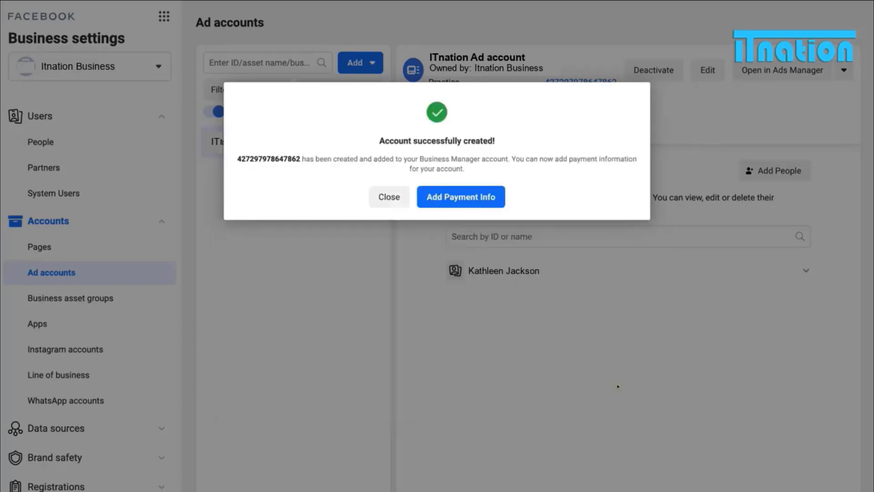
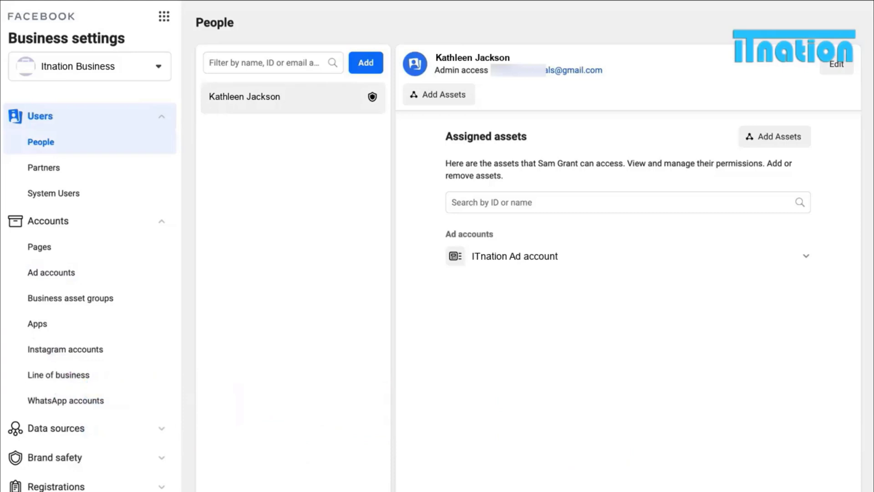
Start an invitation for a new person to join the business with Employee access, entering their email address
left_click(366, 62)
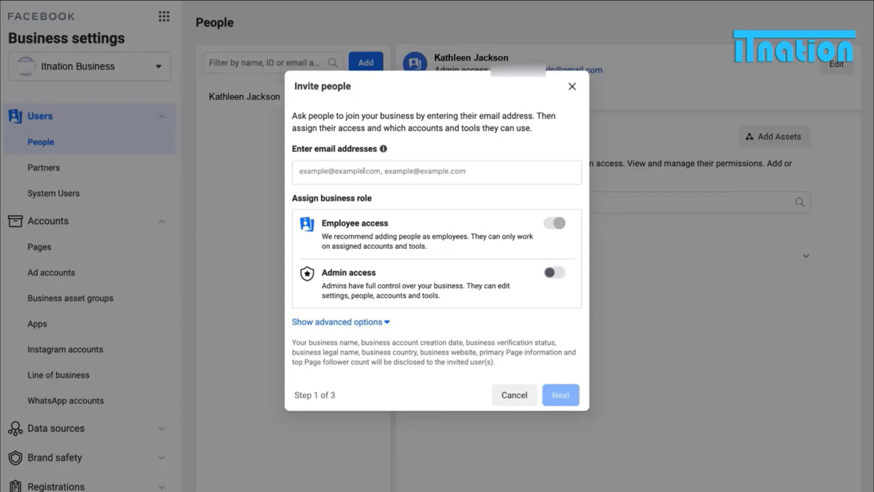
key("ctrl+v")
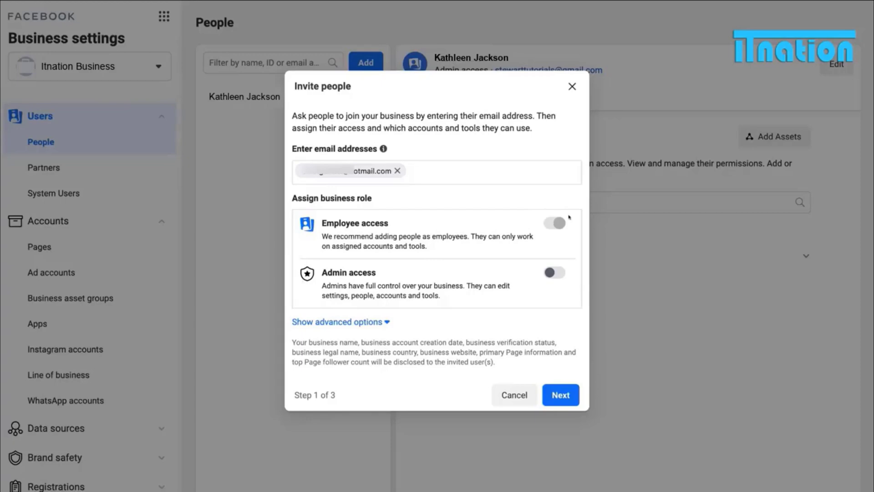
left_click(558, 391)
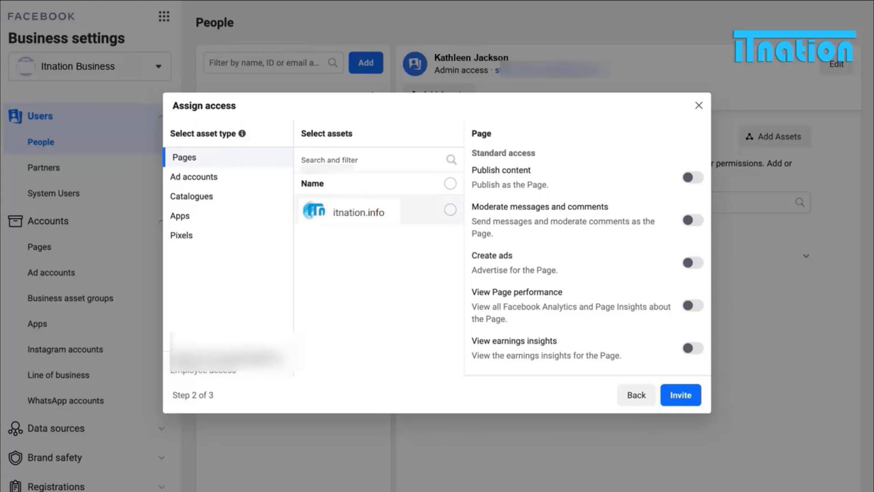
Give the invitee access to the itnation.info Page with the Publish content permission
left_click(217, 176)
left_click(195, 157)
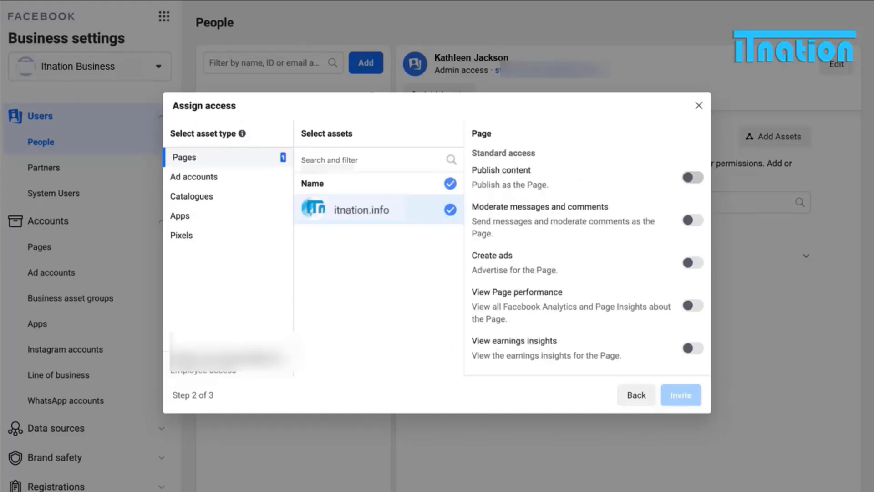
left_click(689, 177)
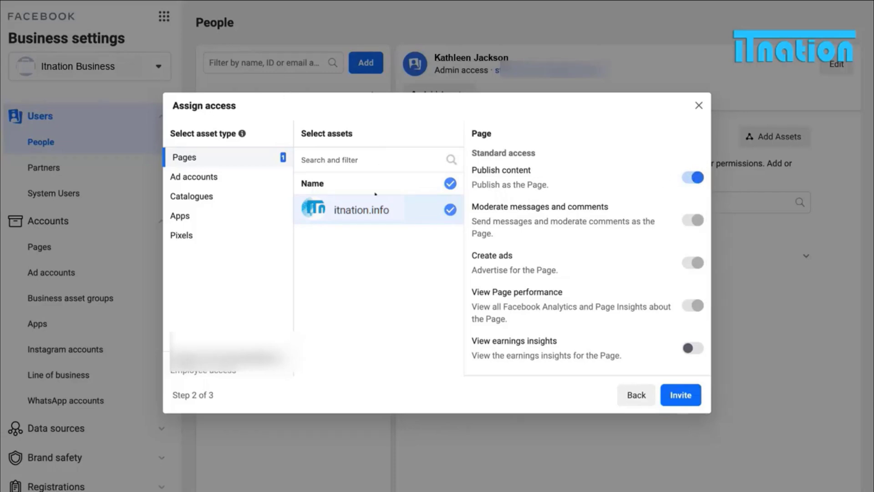
Give the invitee the Manage campaigns permission on ITnation Ad account and send the invitation
left_click(196, 177)
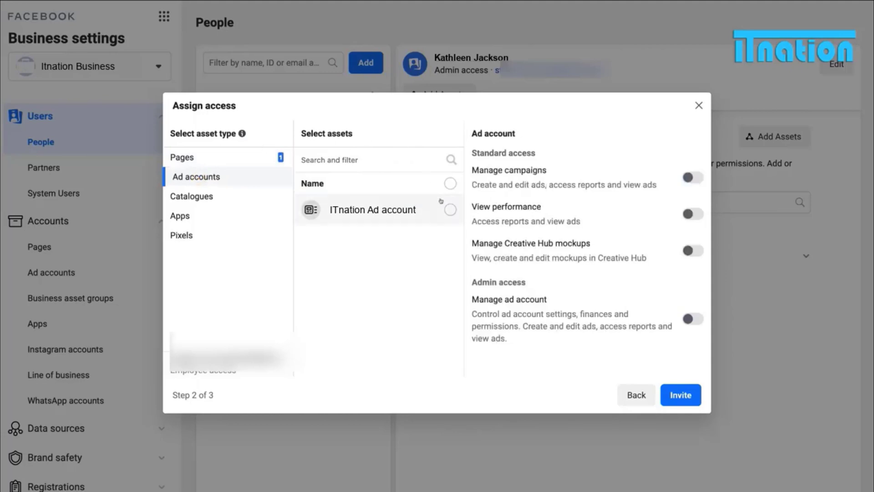
left_click(450, 210)
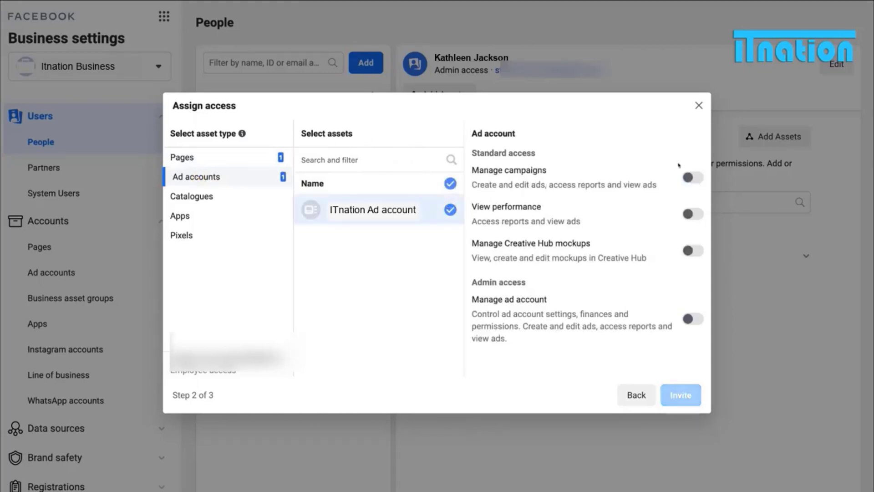
left_click(687, 177)
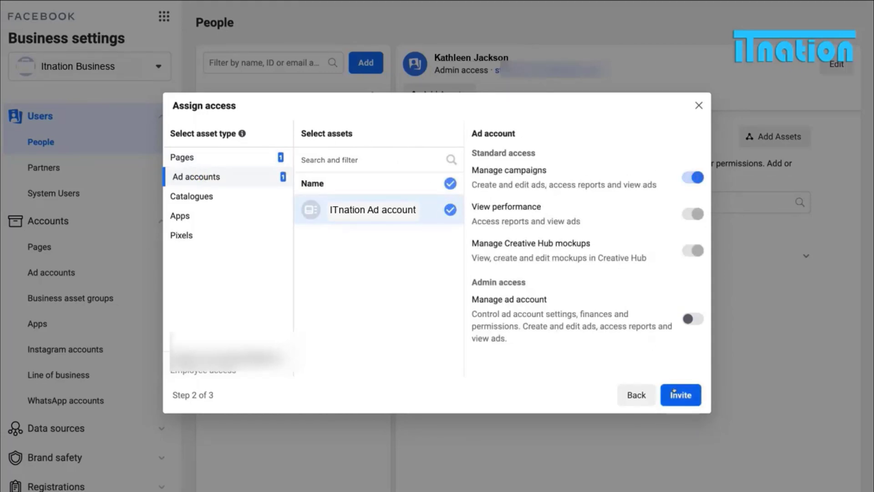
left_click(675, 395)
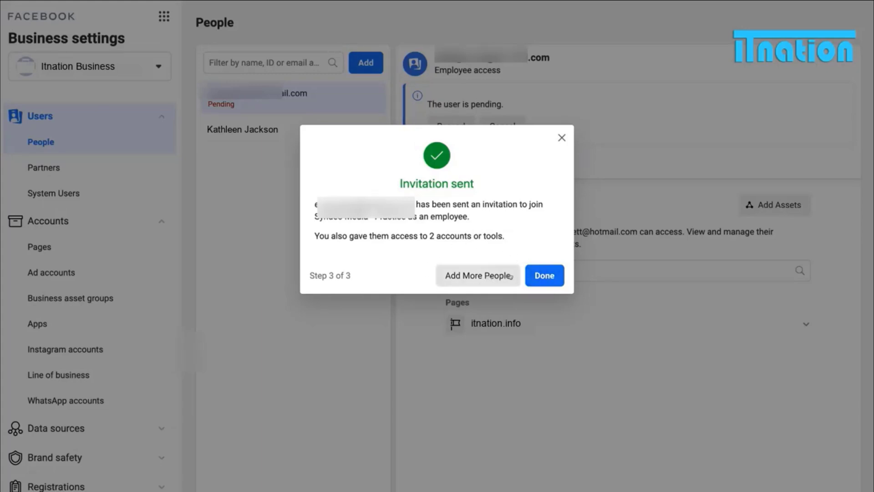
left_click(534, 276)
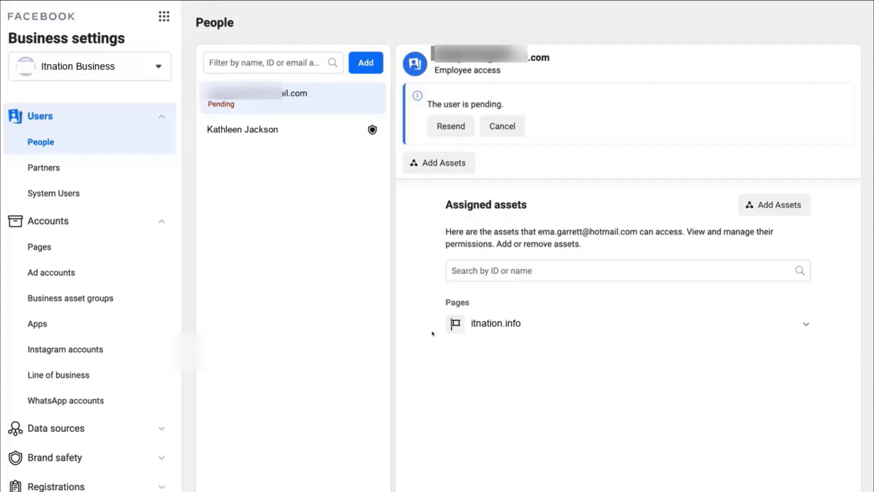
Look at the ad account's billing transactions and payment settings, and return to the business home page
left_click(164, 16)
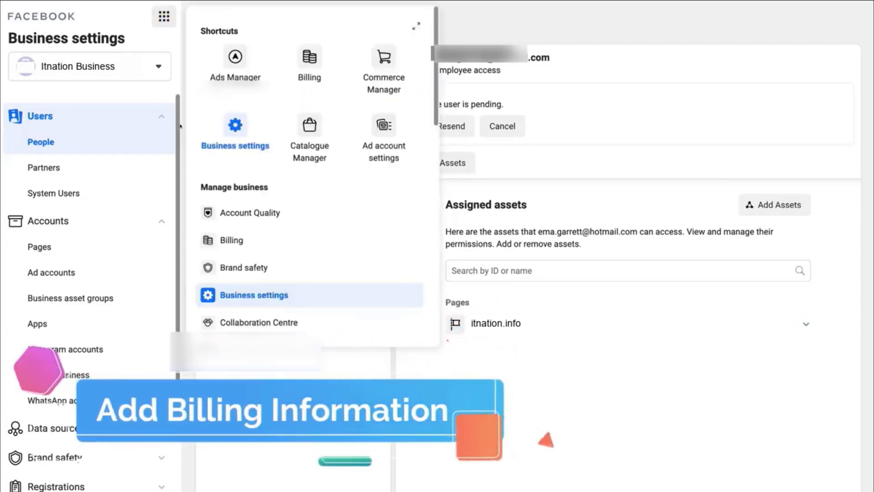
left_click(242, 238)
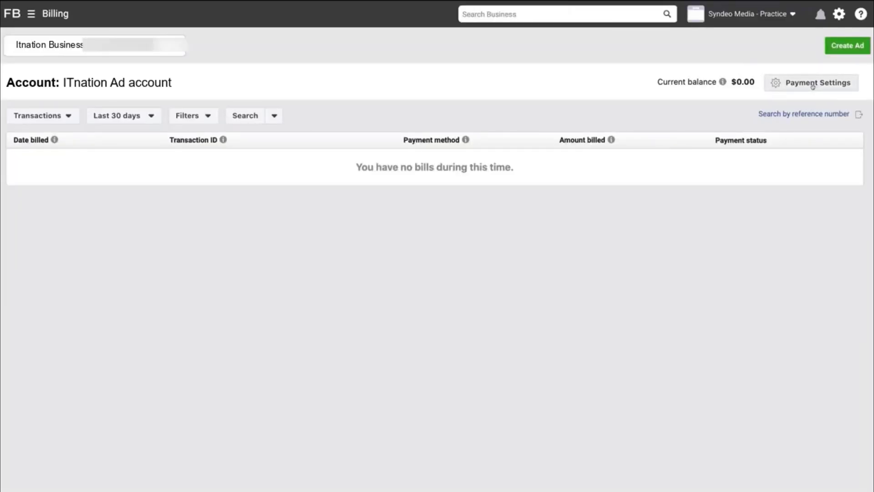
left_click(813, 86)
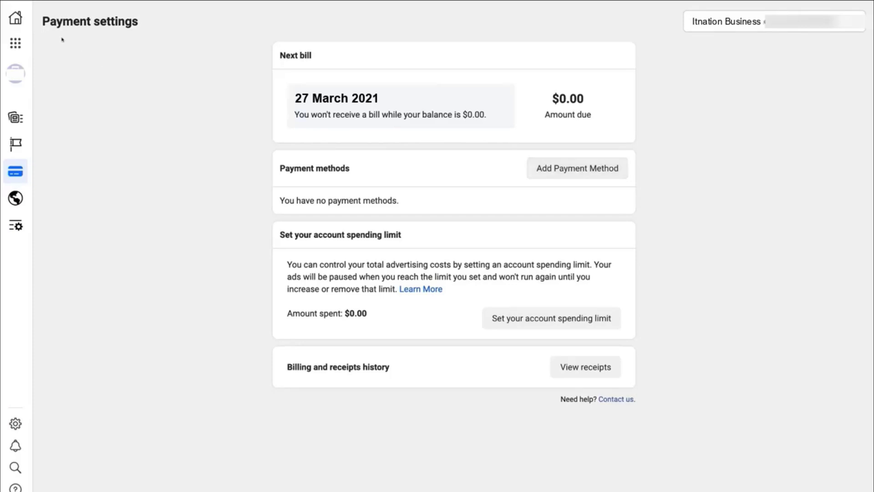
left_click(15, 19)
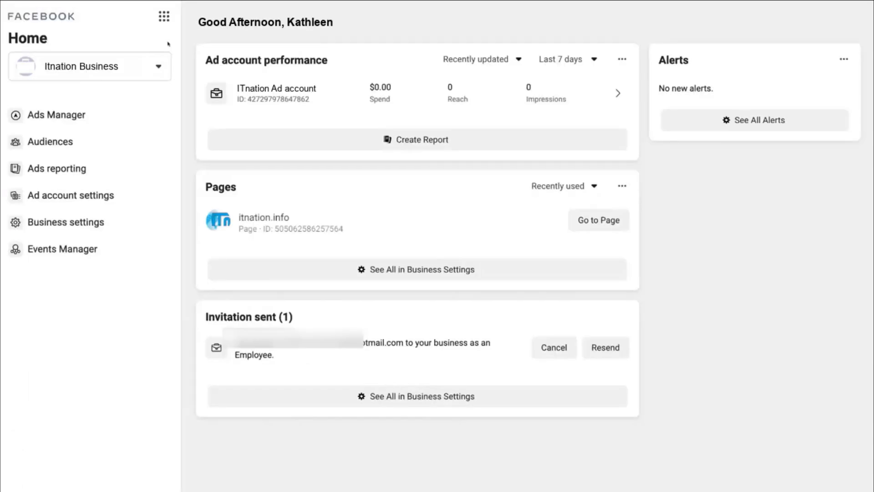